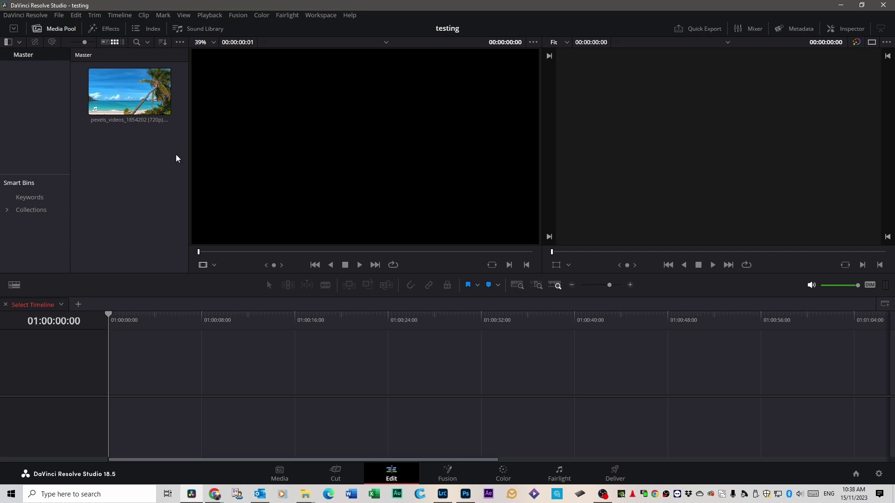
- Load the beach clip into the source viewer and scrub through it to preview
left_click_drag(129, 91, 356, 150)
left_click(210, 254)
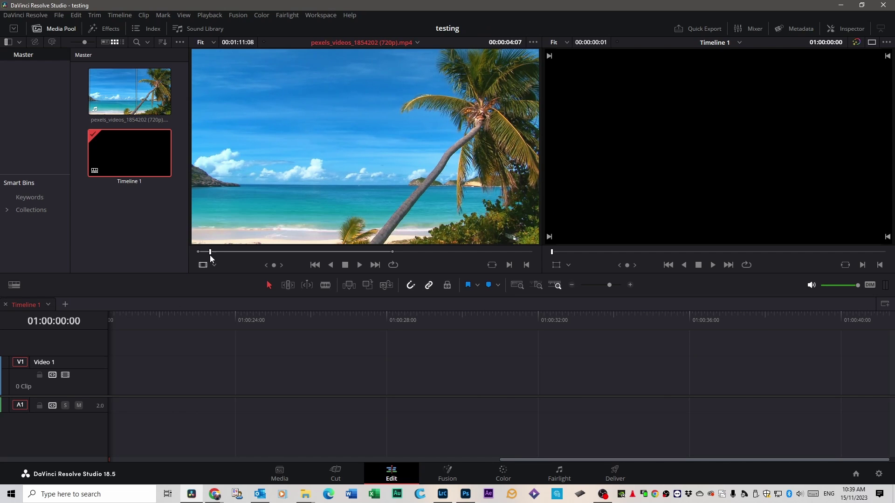
left_click_drag(211, 257, 211, 259)
- Place the beach clip, with its video and audio, on the timeline starting at 01:00:00:00
left_click_drag(250, 194, 116, 368)
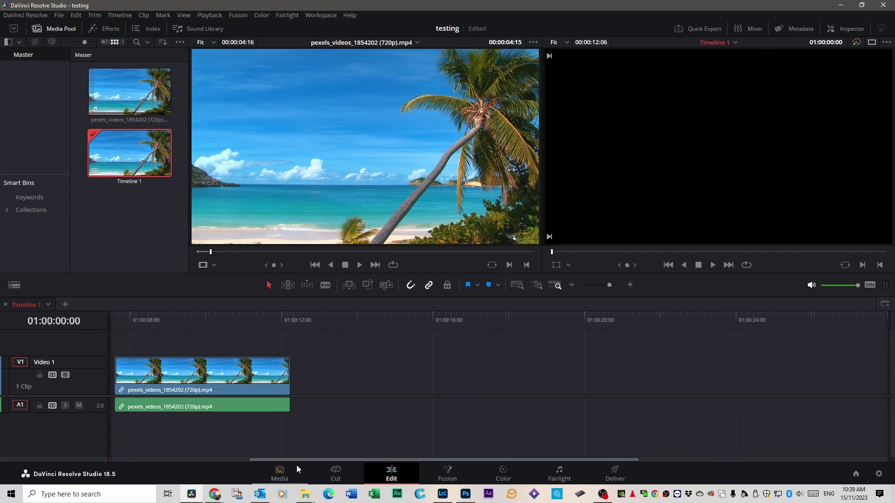
left_click_drag(294, 459, 146, 458)
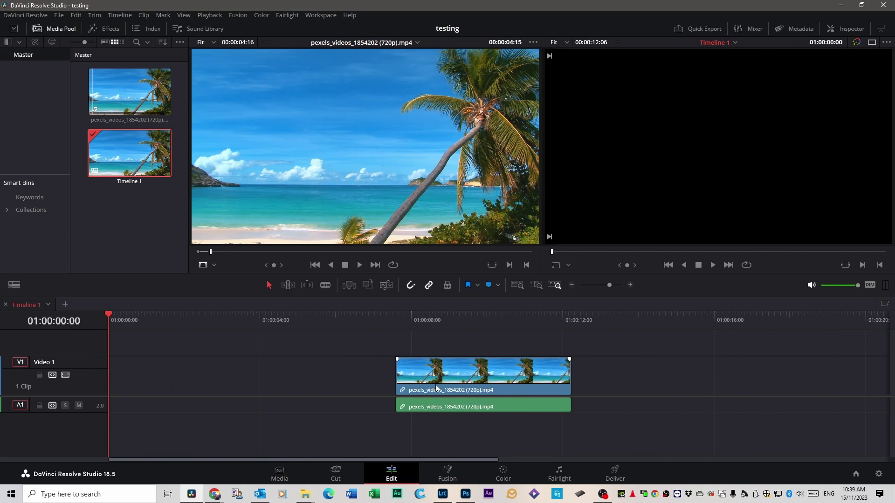
left_click_drag(435, 385, 141, 381)
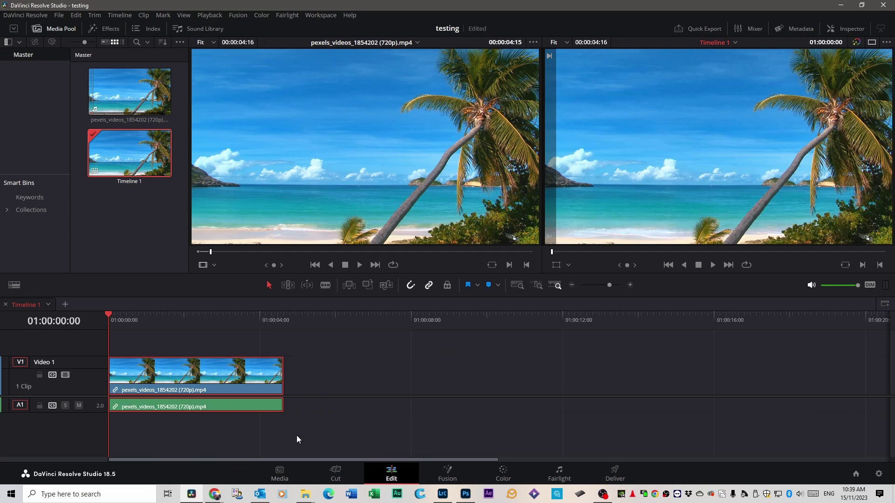
- Play the timeline back, then stop and return to the start
key("space")
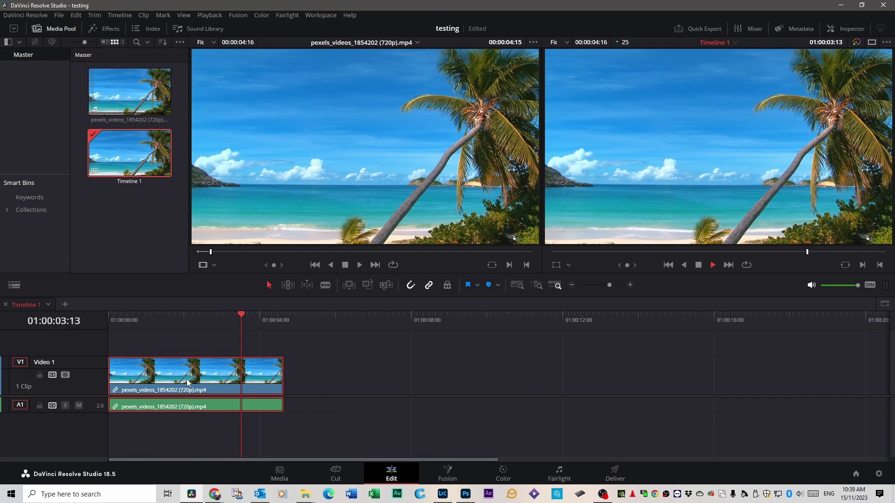
key("space")
key("Home")
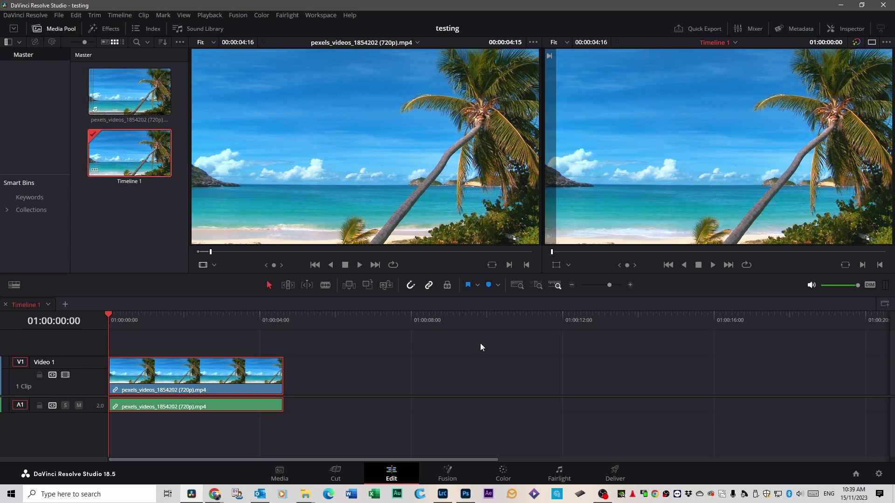
- Add a basic Text title from Toolbox > Titles onto the timeline after the beach clip
left_click(102, 27)
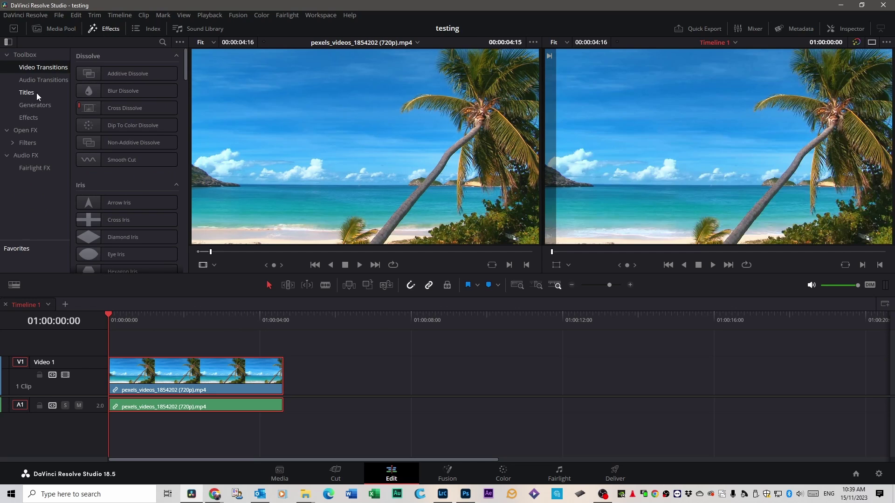
left_click(28, 92)
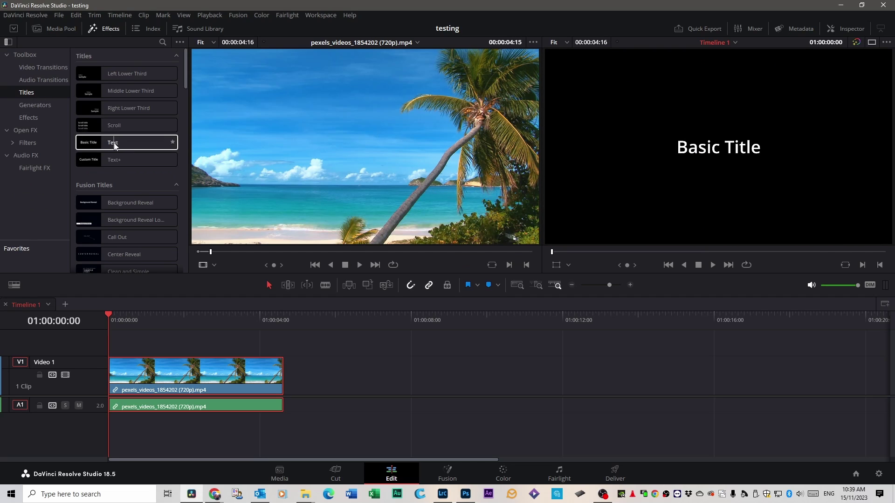
left_click_drag(115, 146, 301, 372)
- Move the playhead onto the Text title clip to preview it and select it
left_click_drag(115, 314, 321, 351)
left_click(359, 379)
left_click(357, 371)
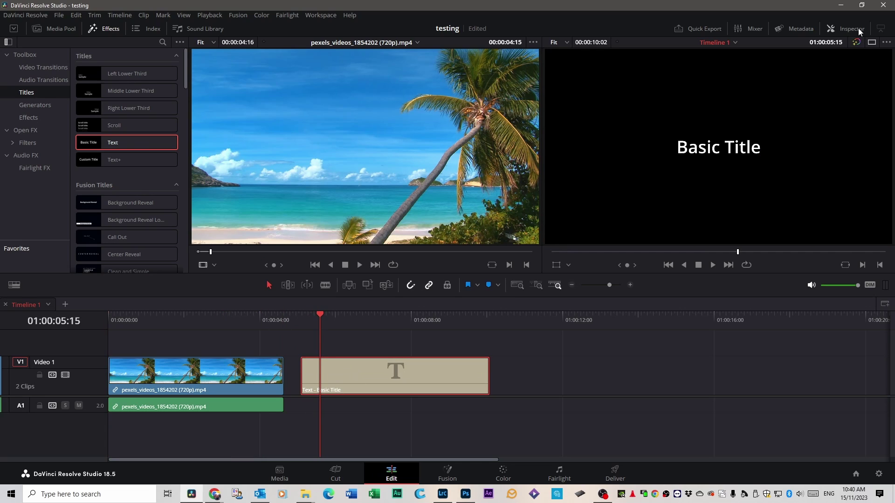
- In the Inspector's Rich Text box, replace 'Basic Title' with TROPICAL PARADISE, correcting a typo
left_click(847, 29)
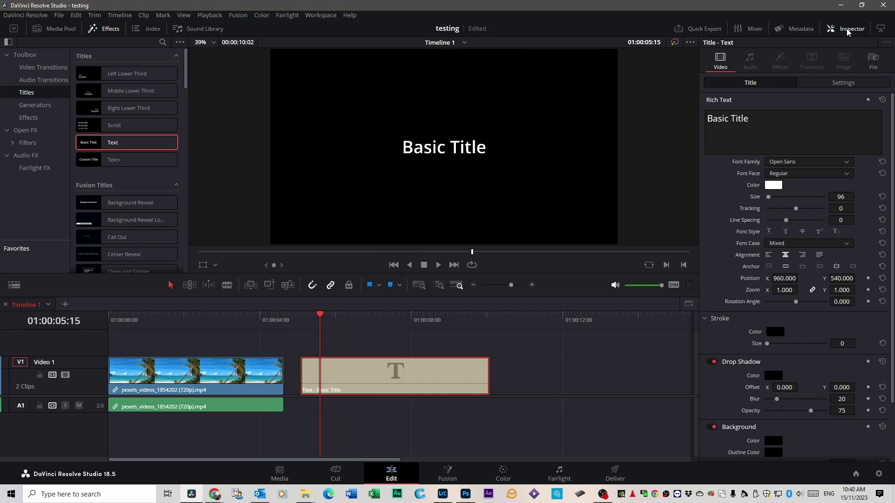
left_click_drag(754, 118, 716, 128)
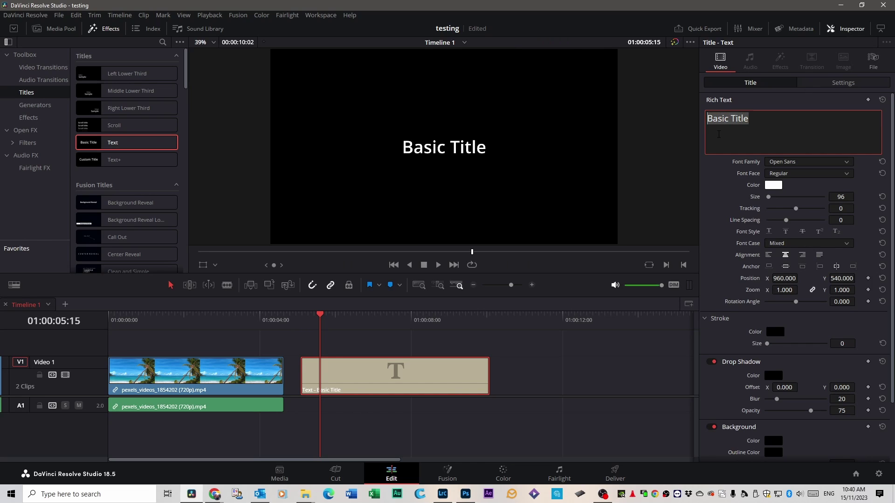
type("TROPICAL ")
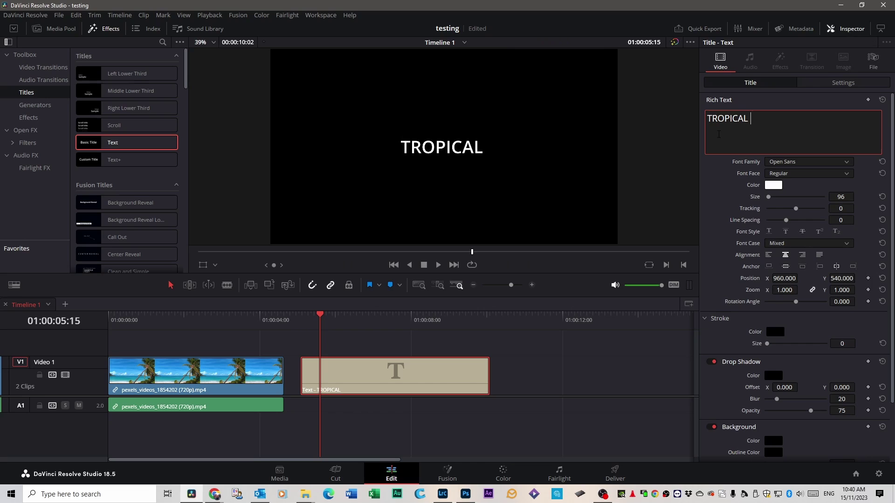
type("PRA")
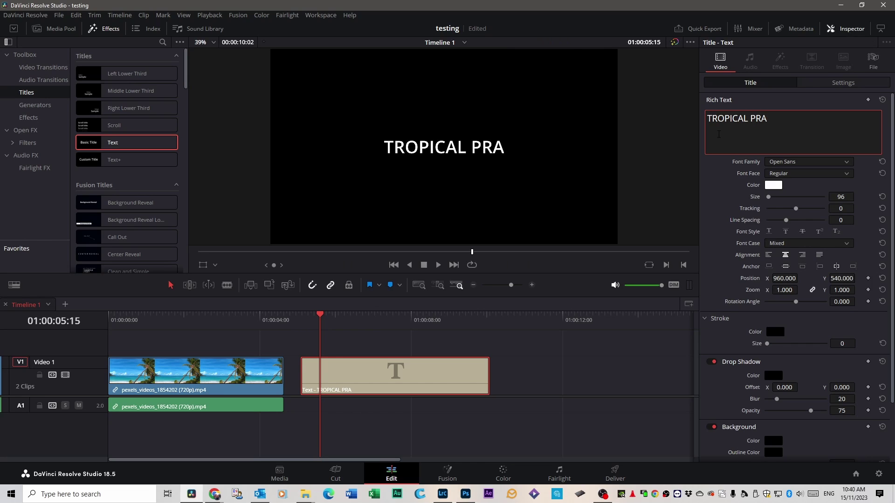
key("BackSpace")
key("BackSpace")
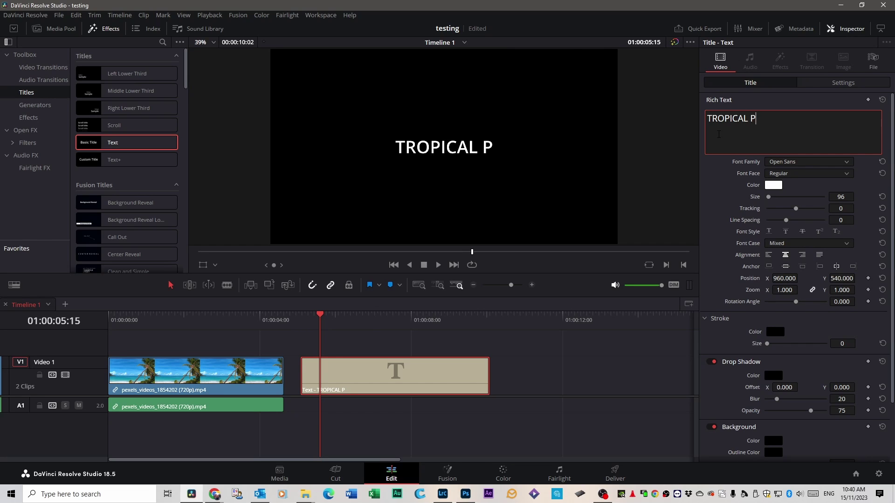
type("ARAD")
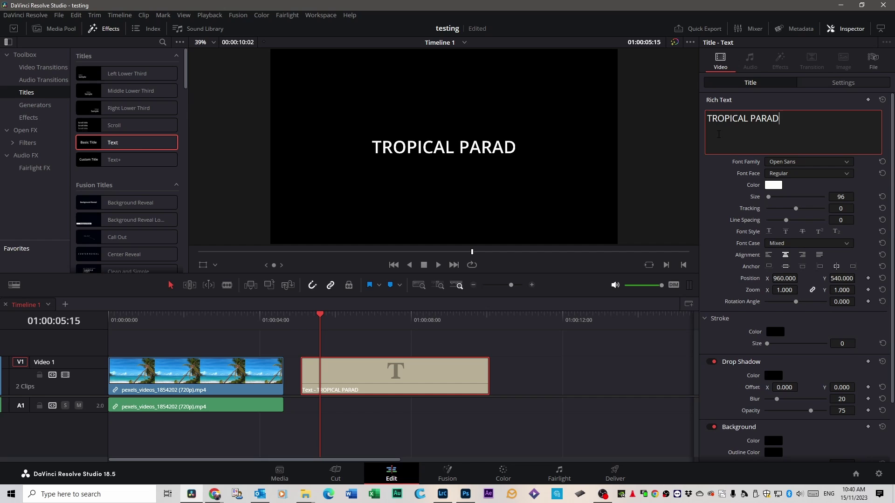
type("ISE")
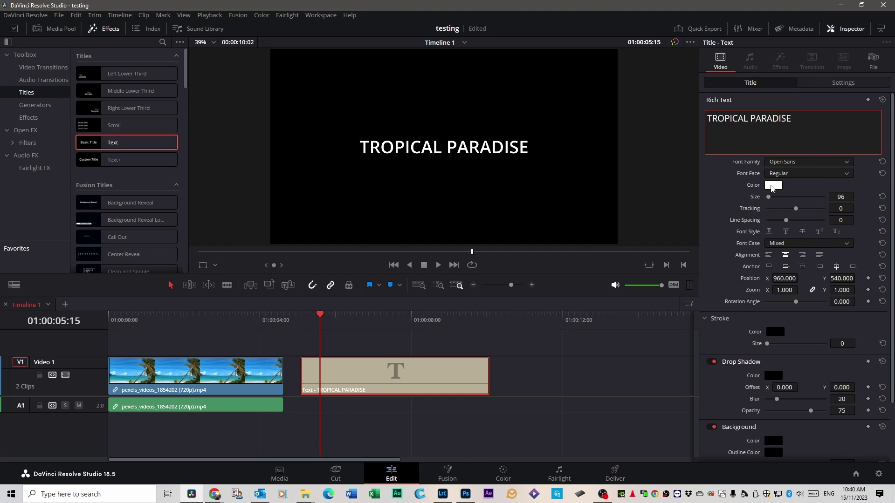
- Set the title text colour to light yellow
left_click(772, 186)
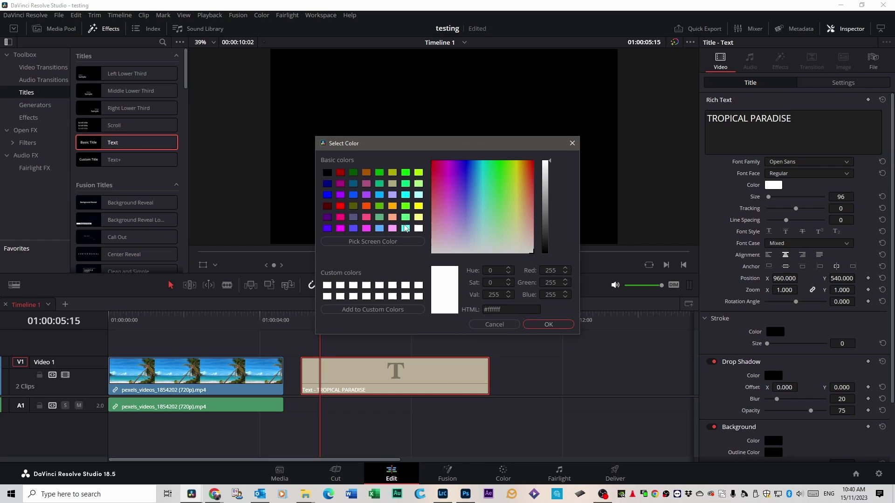
left_click(418, 218)
left_click(539, 324)
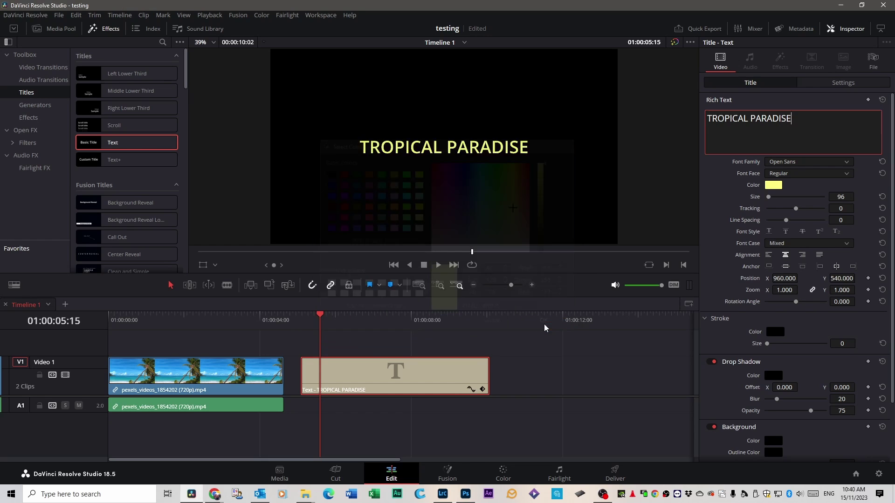
- Set the title font to Montserrat ExtraBold and its size to 167
left_click(847, 163)
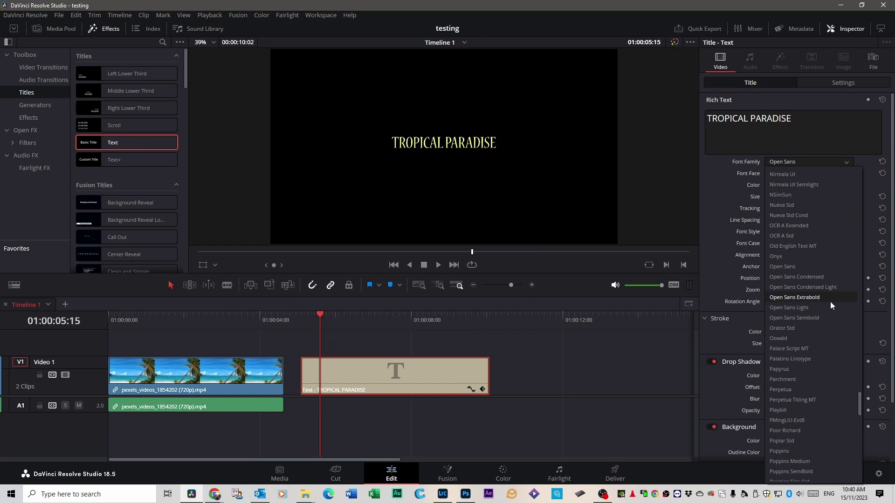
scroll(830, 302, "up", 8)
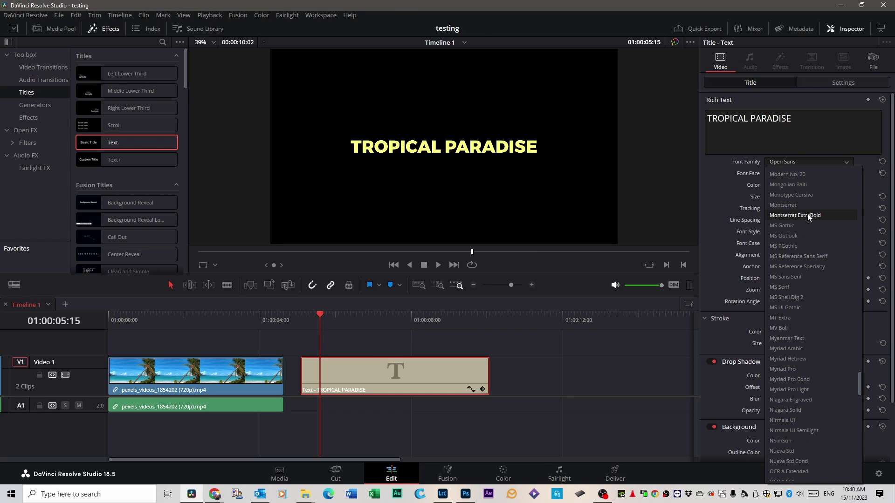
left_click(809, 217)
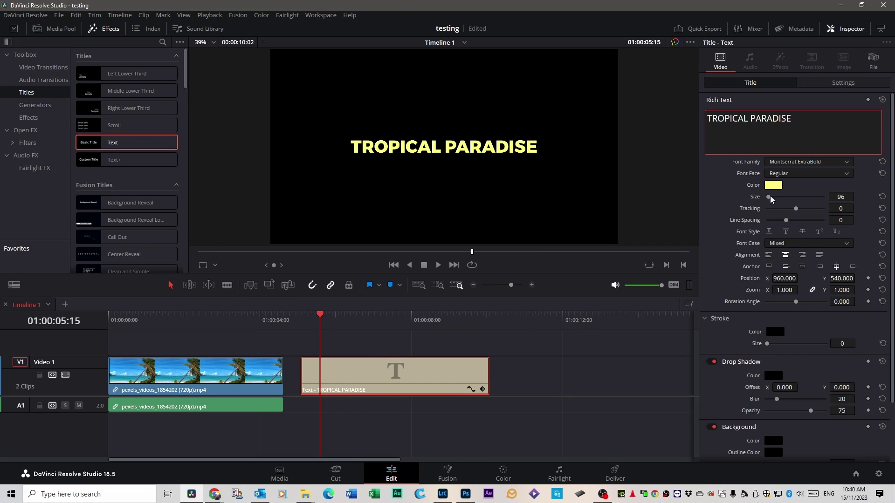
left_click_drag(769, 198, 770, 199)
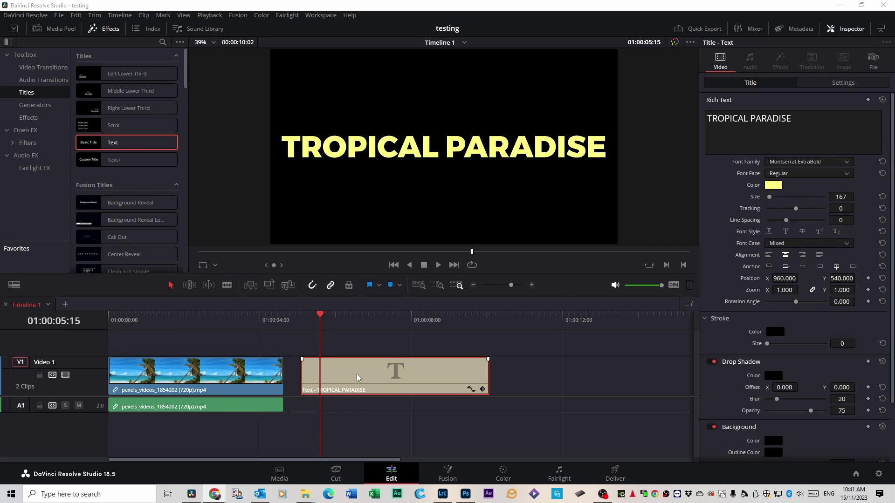
- Move the title onto a new V2 track at the timeline start and trim it to end with the beach clip
left_click_drag(358, 378, 166, 351)
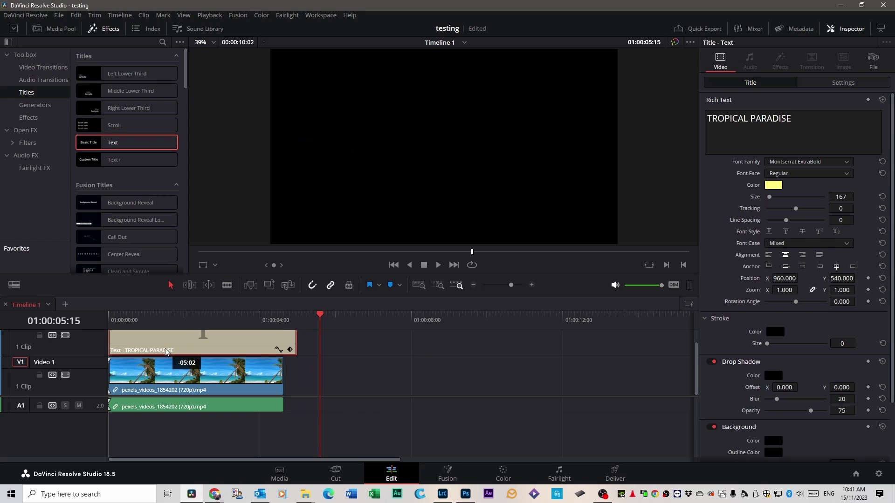
left_click_drag(294, 342, 163, 322)
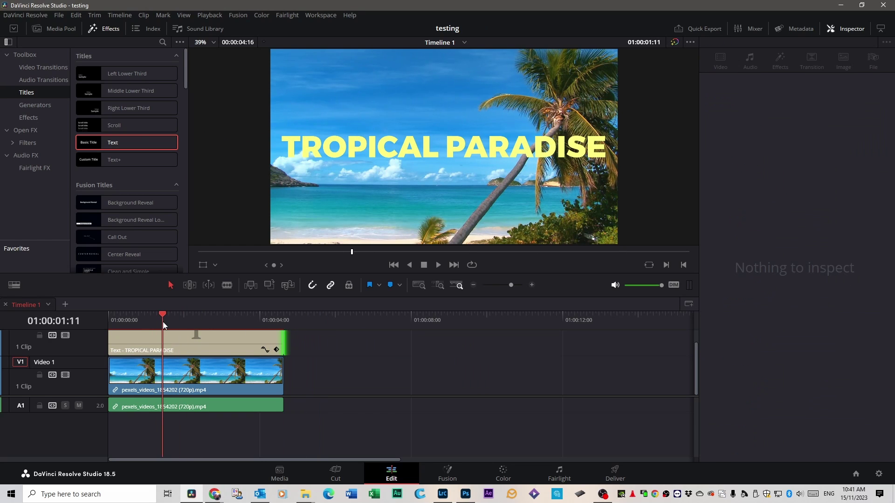
left_click(185, 374)
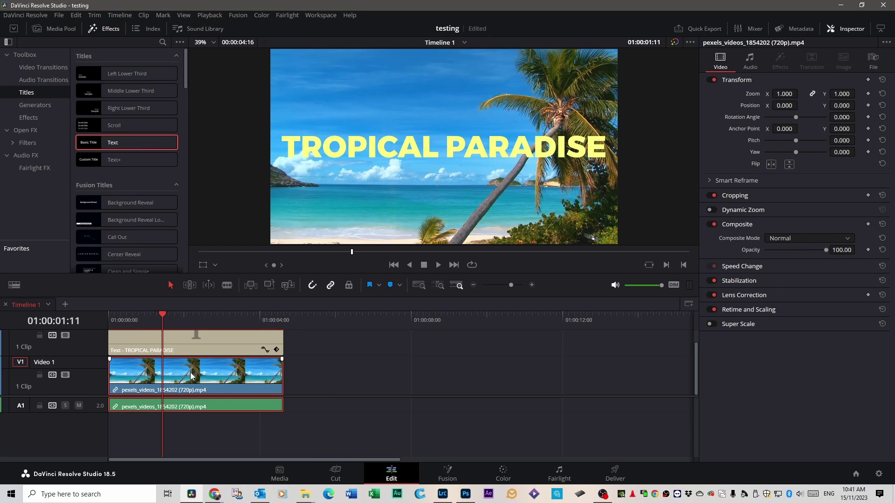
- Alt-drag a duplicate of the beach clip onto a new Video 3 track above the title
left_click_drag(191, 376, 148, 323)
scroll(285, 385, "down", 3)
scroll(284, 385, "up", 3)
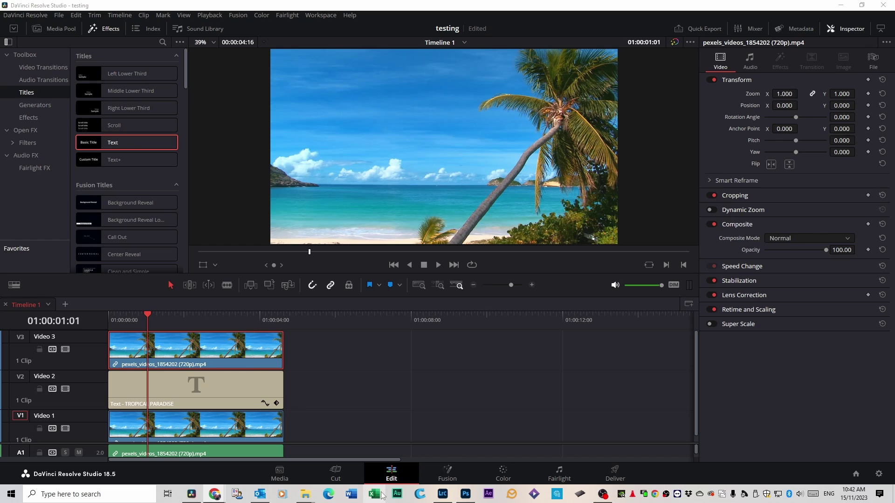
- Switch to the Color page for the top beach clip and show the Window mask tools
left_click(503, 473)
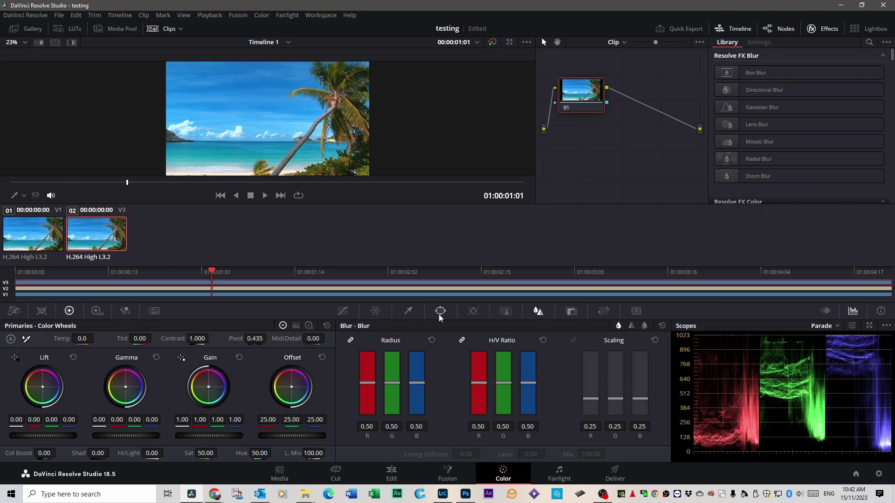
left_click(441, 312)
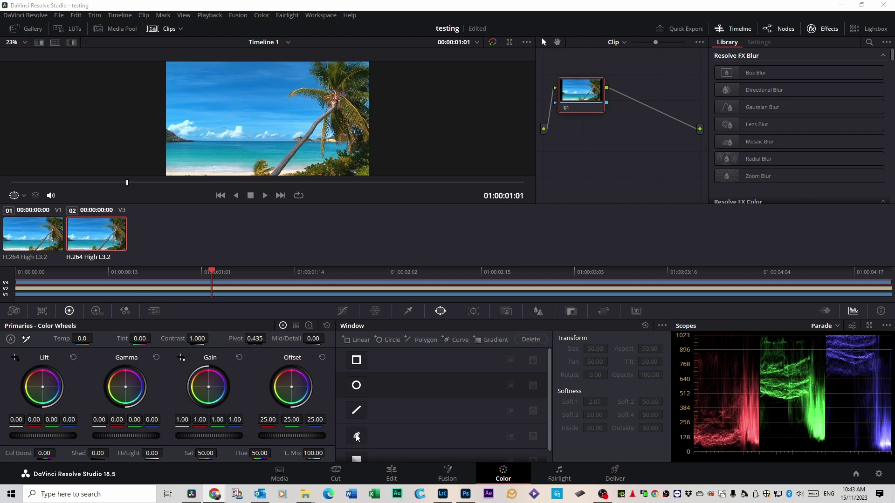
- With the Pen window, place points down the palm trunk, across the bottom and up the right, closing the curve
left_click(357, 436)
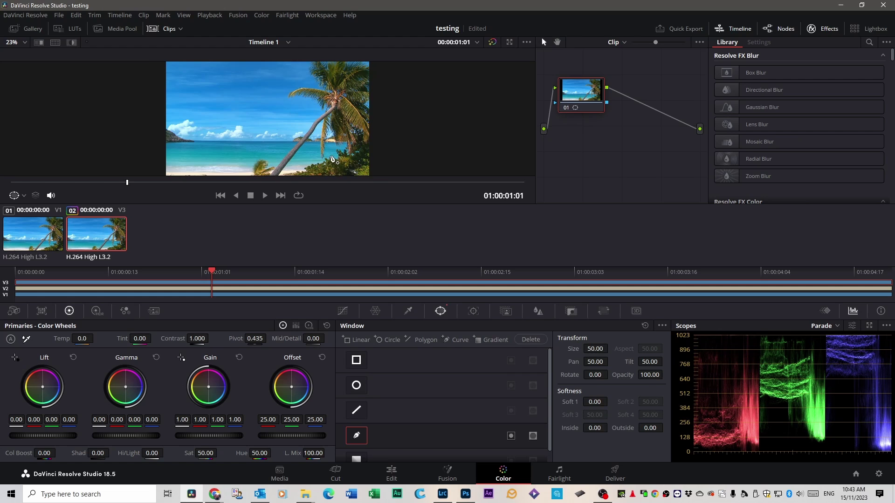
scroll(333, 160, "up", 1)
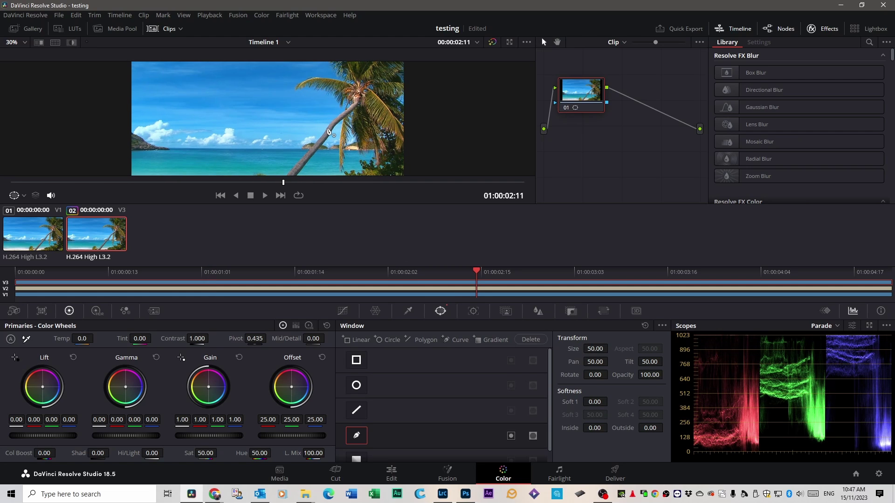
scroll(329, 132, "down", 2)
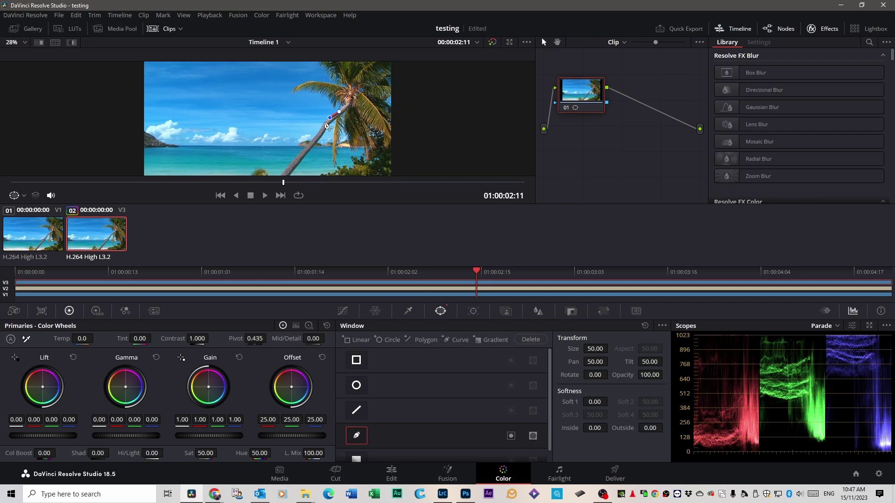
left_click(323, 124)
left_click(319, 132)
left_click(309, 142)
left_click(301, 151)
left_click(292, 161)
left_click(284, 171)
left_click(406, 169)
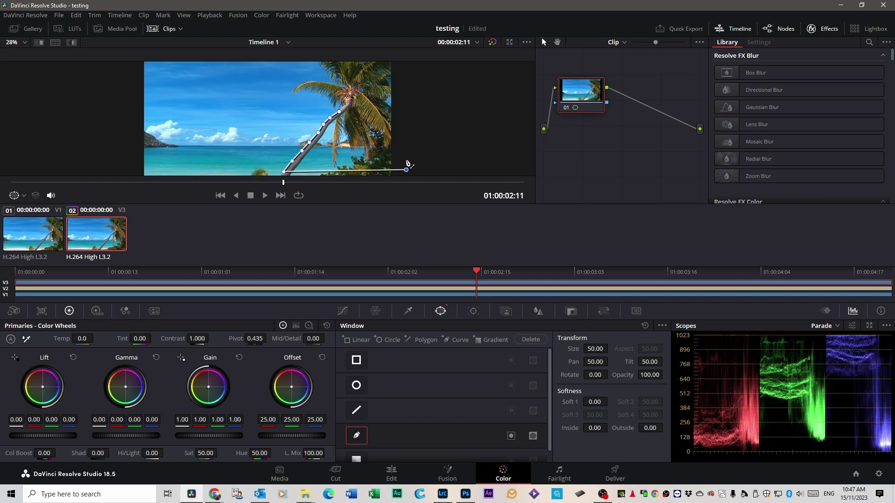
left_click(405, 108)
left_click(341, 111)
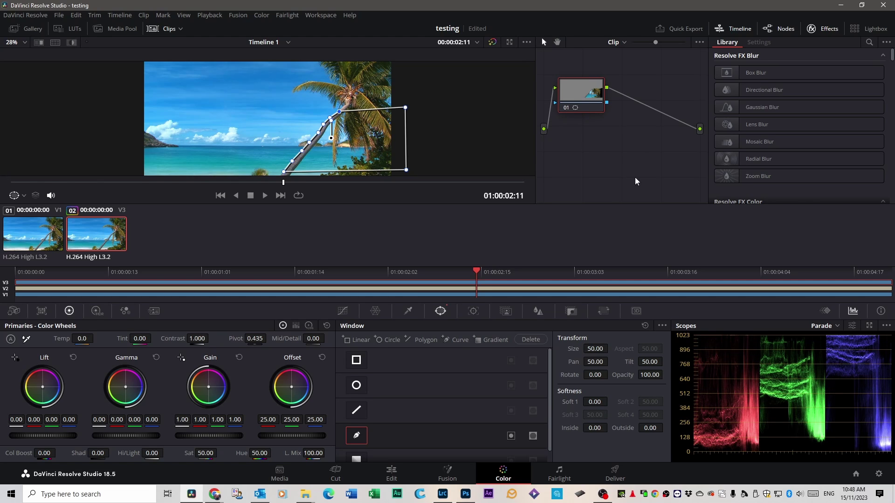
- Add an alpha output to the node graph and connect the node's key output to it
right_click(643, 141)
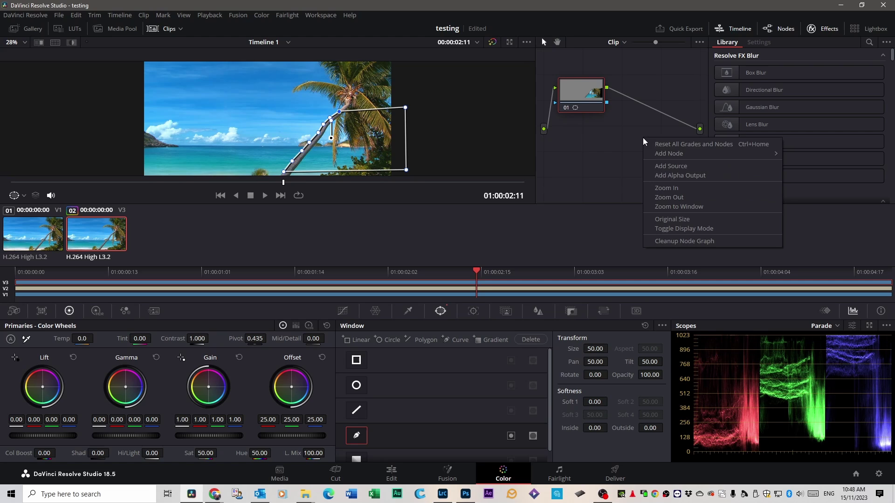
left_click(687, 176)
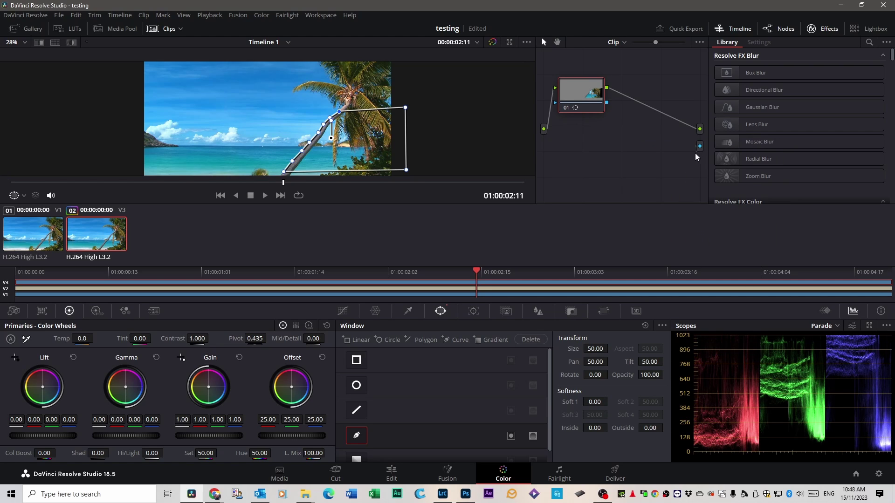
left_click_drag(700, 146, 607, 102)
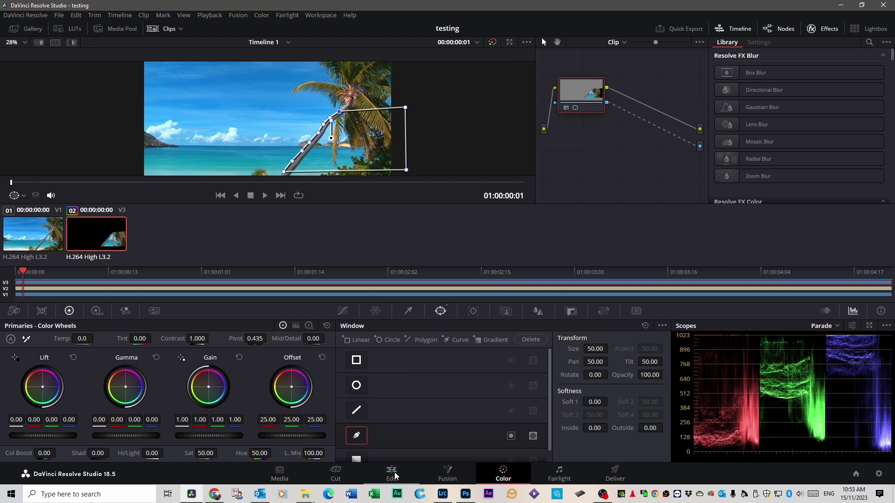
- On the Edit page, disable video tracks V2 and V1, then return to the Color page
left_click(394, 475)
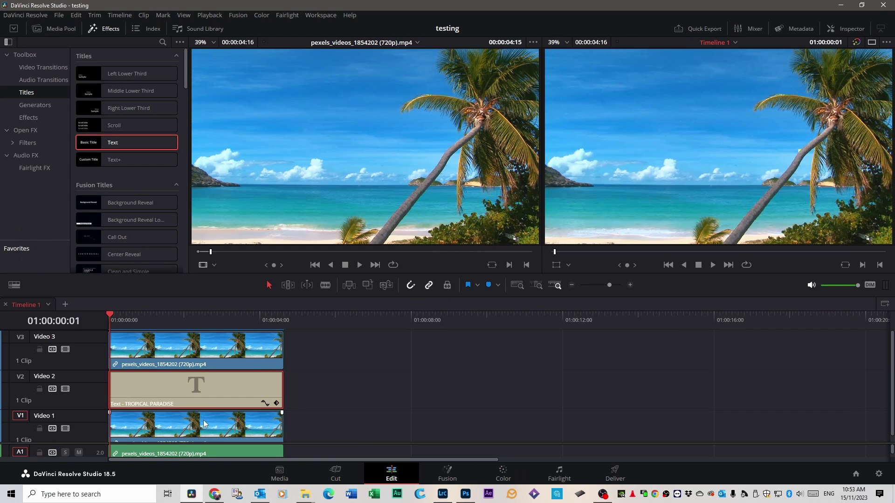
left_click(65, 389)
left_click(65, 428)
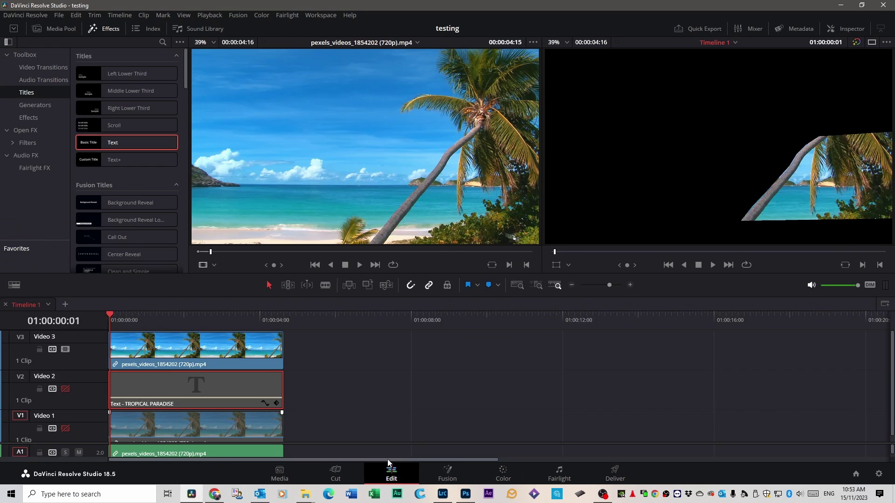
left_click(499, 476)
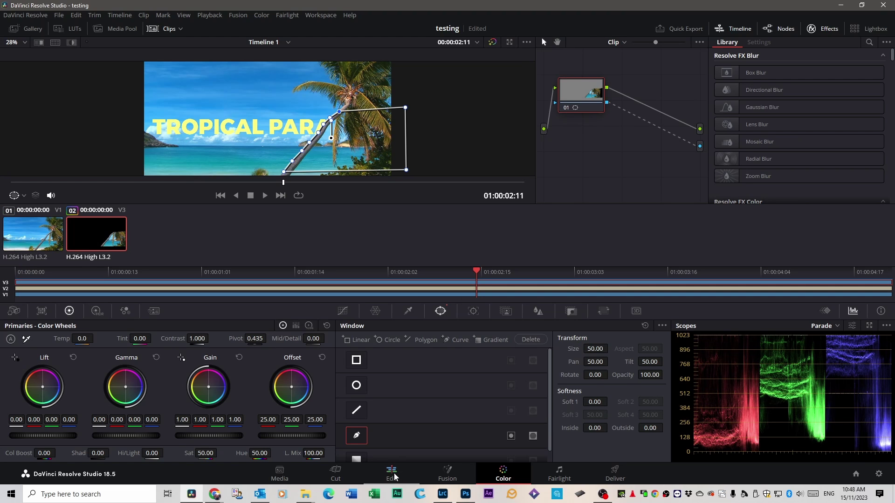
- Move the title to Position X 1366, Y -73, just off the right edge, and rewind to the start
left_click(392, 475)
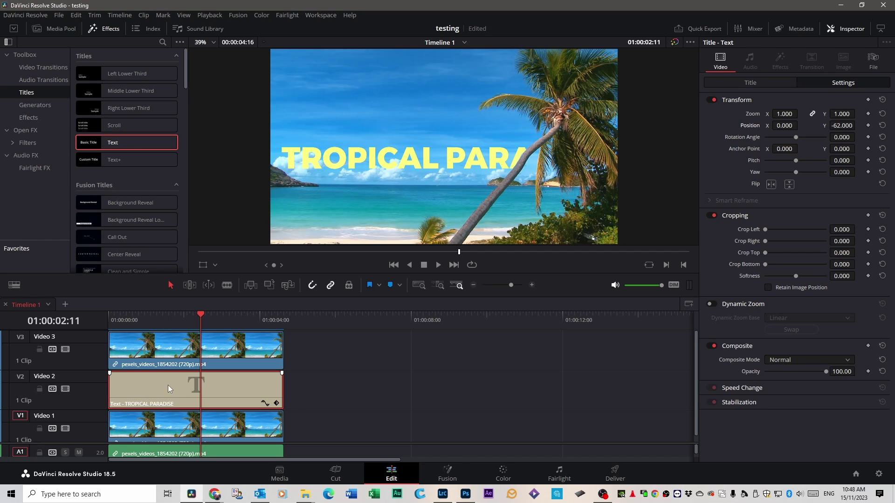
left_click(845, 33)
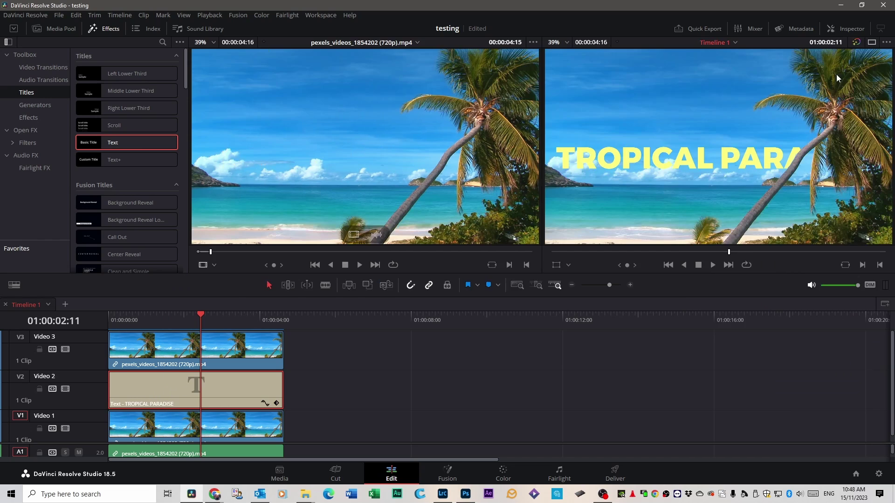
left_click(849, 28)
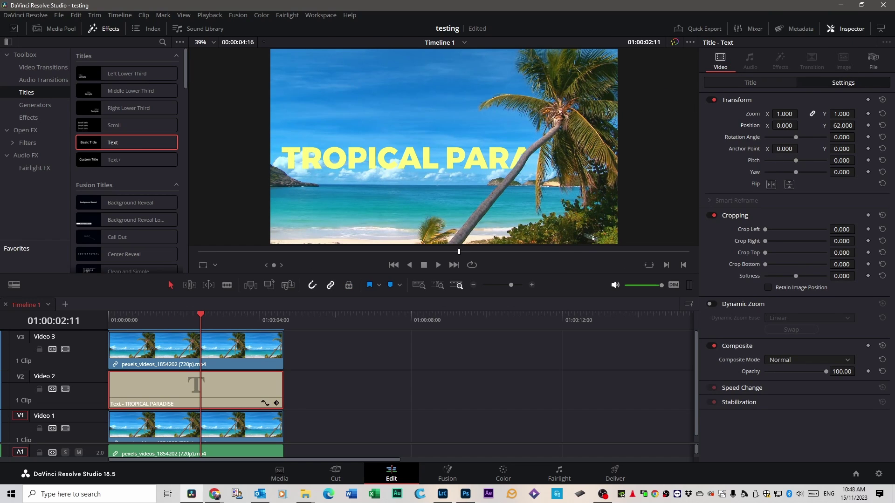
left_click_drag(841, 126, 801, 125)
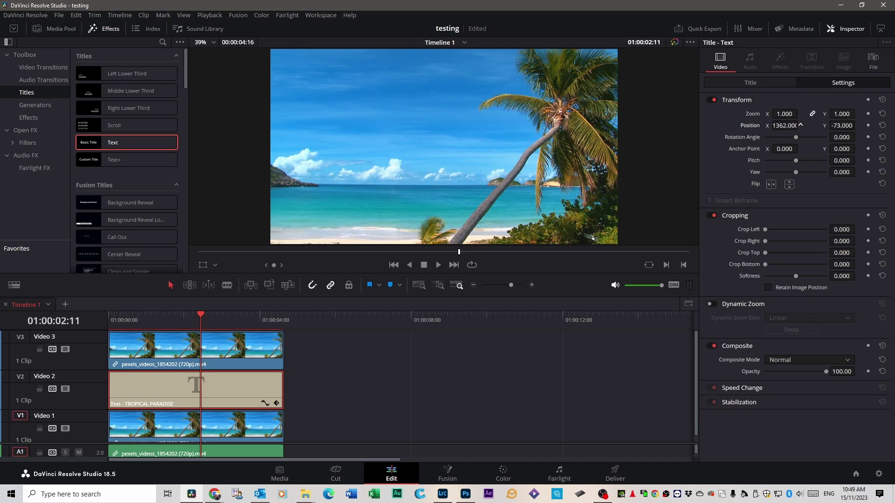
left_click_drag(201, 320, 112, 326)
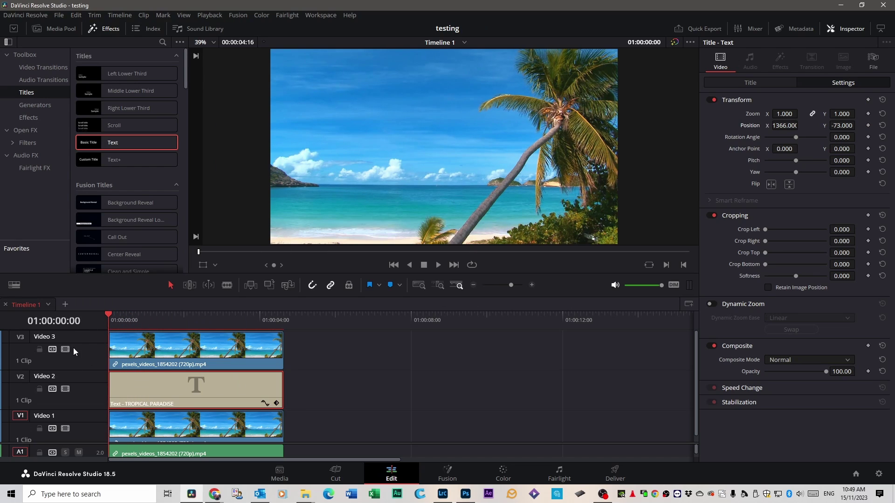
- Keyframe the title's Position from X 1366 at the start to X -1891 at 01:00:04:16
left_click(868, 126)
left_click_drag(110, 316, 278, 325)
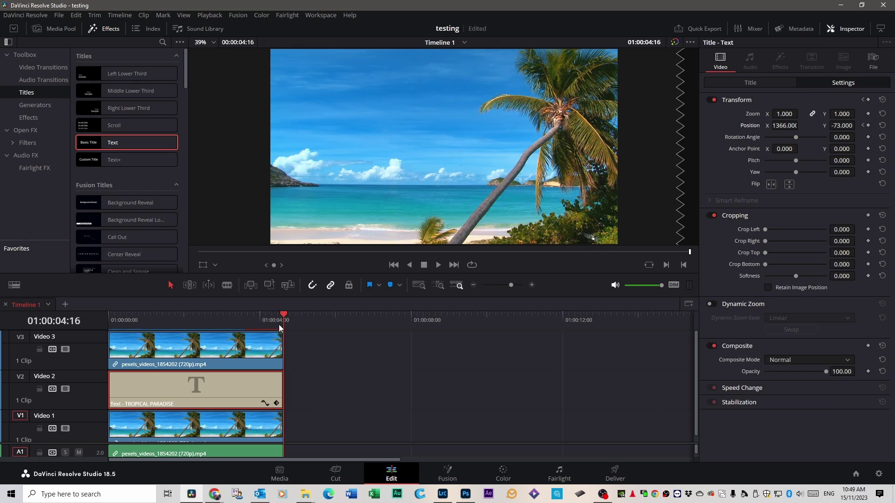
left_click_drag(786, 126, 627, 125)
left_click_drag(284, 315, 57, 317)
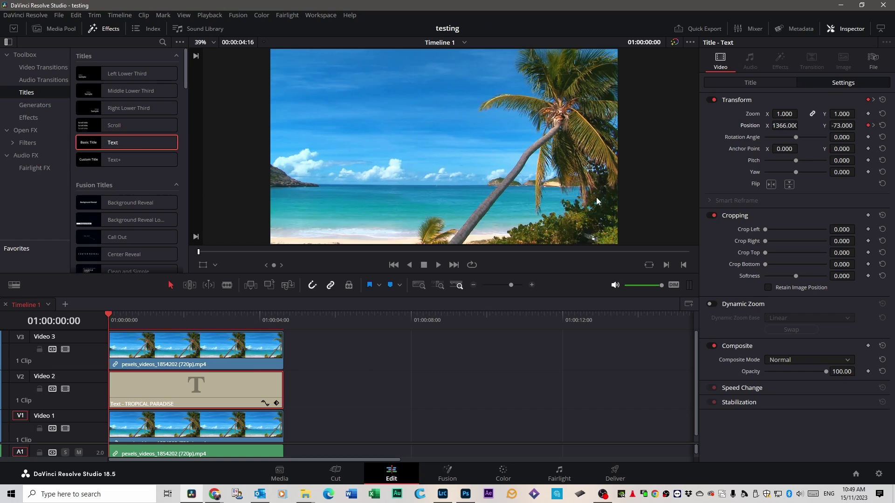
- With the Inspector hidden, play the timeline twice to watch TROPICAL PARADISE slide left across the beach
left_click(851, 29)
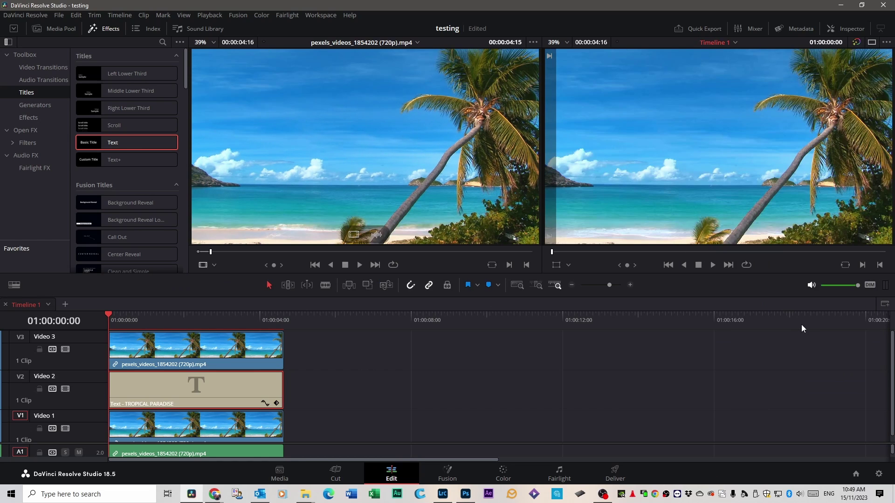
key("space")
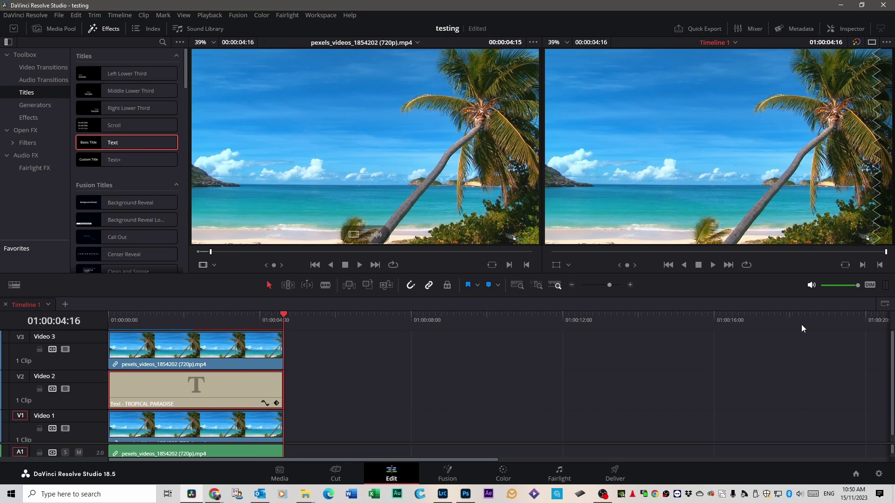
left_click_drag(153, 321, 108, 320)
key("space")
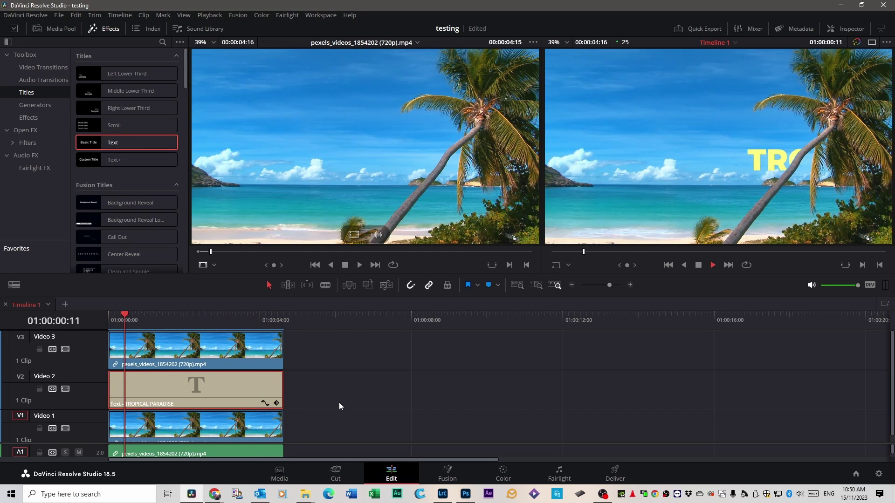